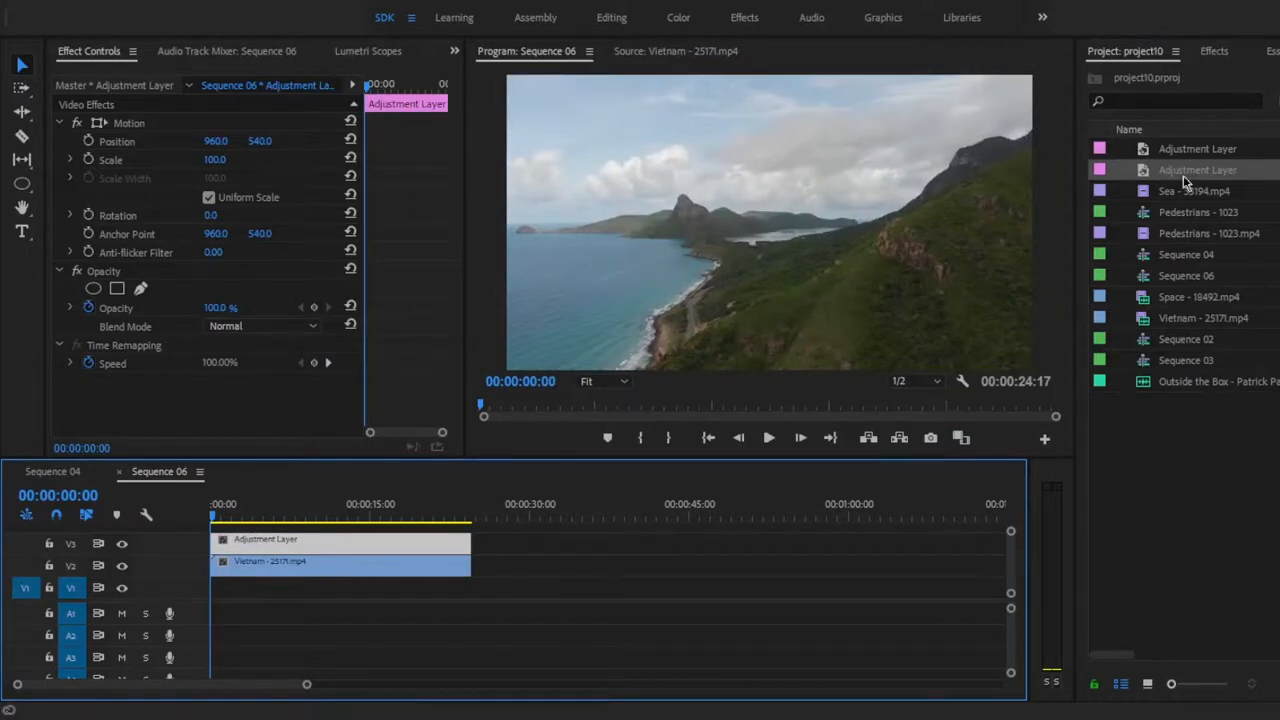
Apply the creative look 01 in Lumetri Color to the adjustment layer above the Vietnam clip
{"action": "left_click", "coordinate": [1147, 683]}
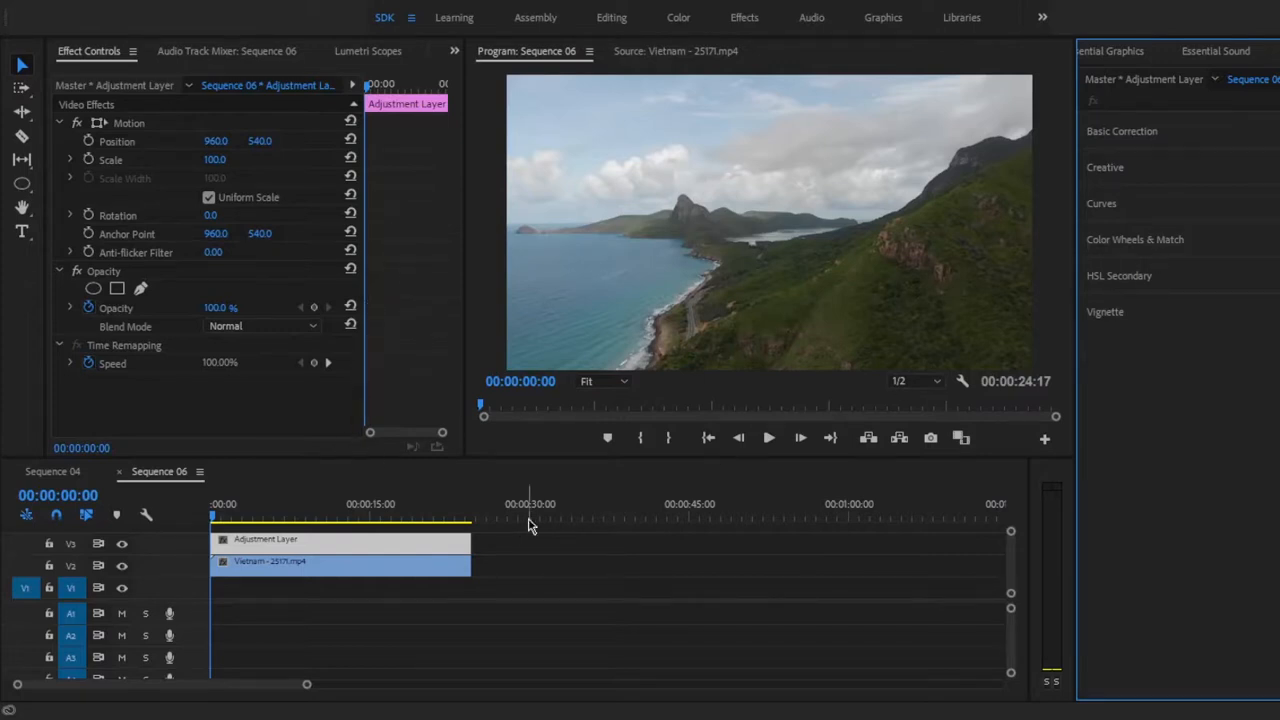
{"action": "left_click", "coordinate": [374, 542]}
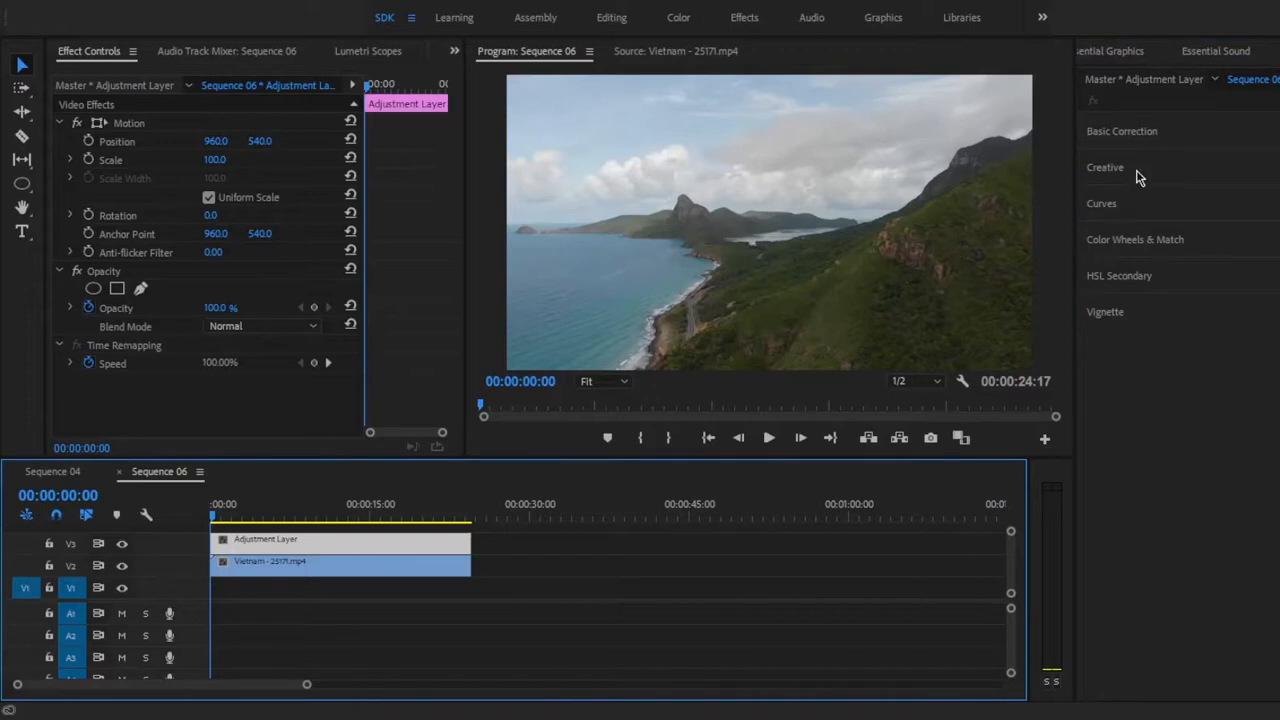
{"action": "left_click", "coordinate": [1106, 167]}
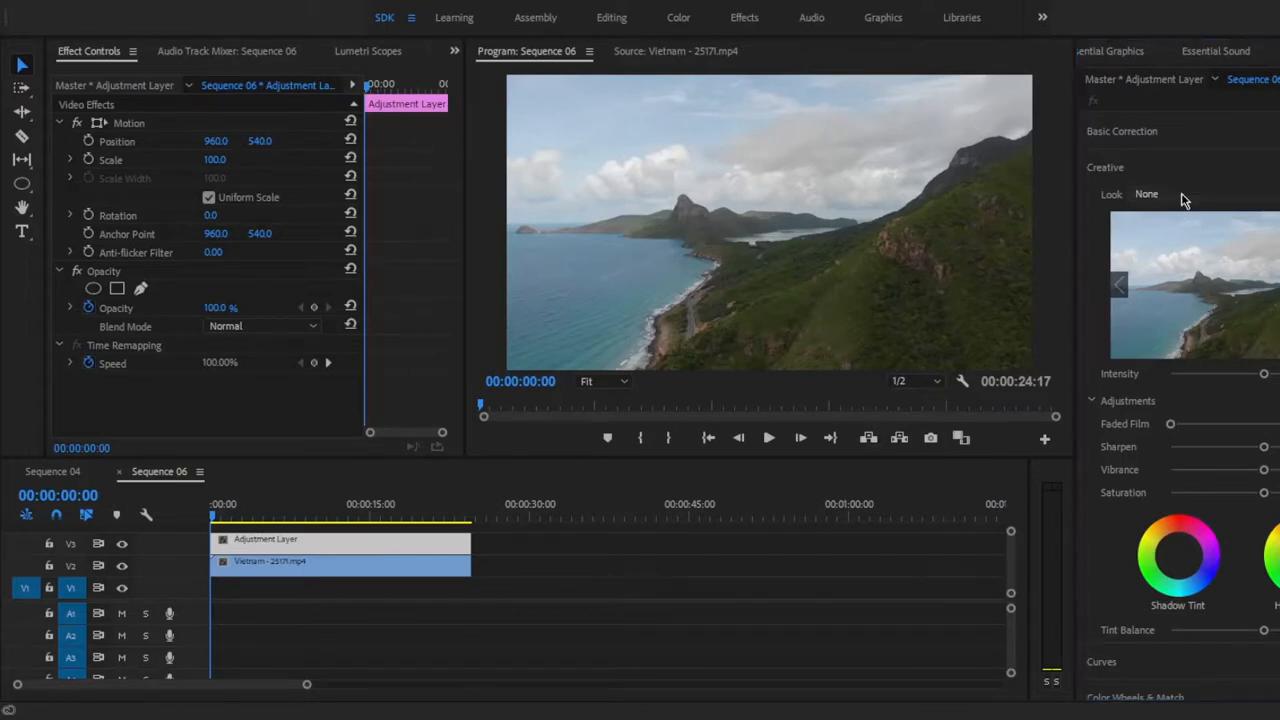
{"action": "left_click", "coordinate": [1155, 272]}
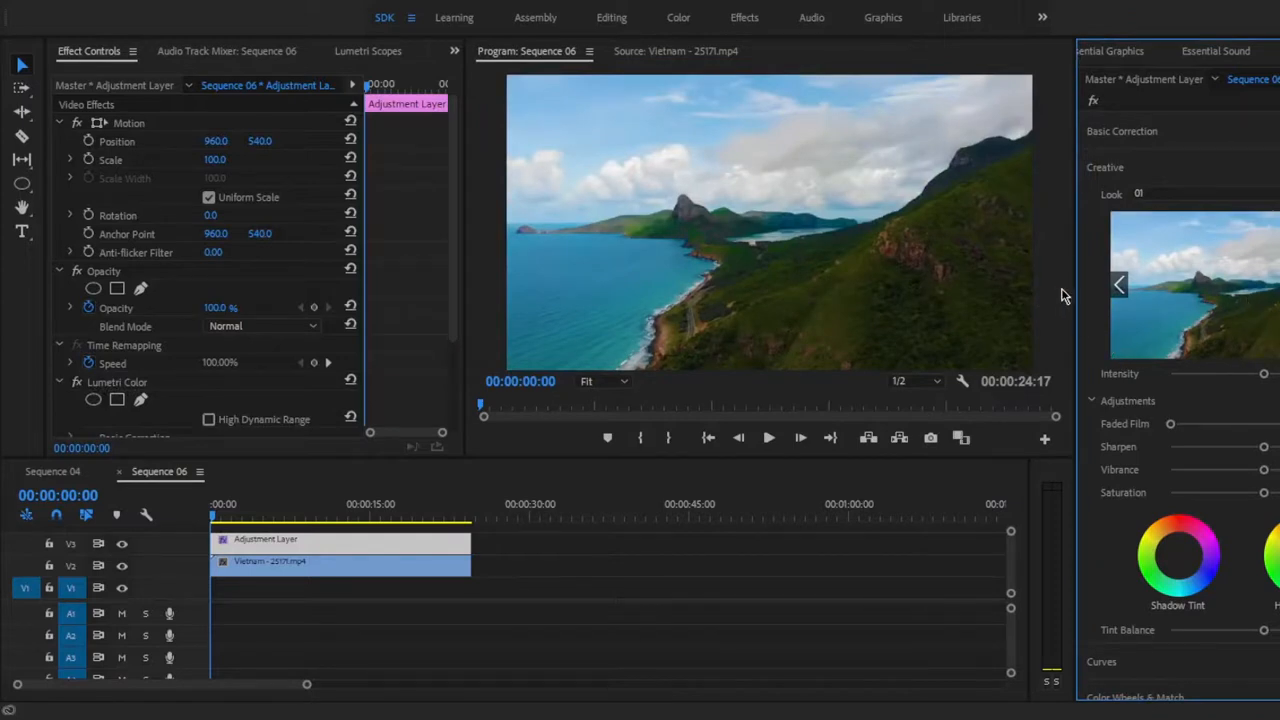
Raise the Intensity of the creative look and the Vibrance on the adjustment layer
{"action": "left_click_drag", "start_coordinate": [465, 262], "coordinate": [292, 265]}
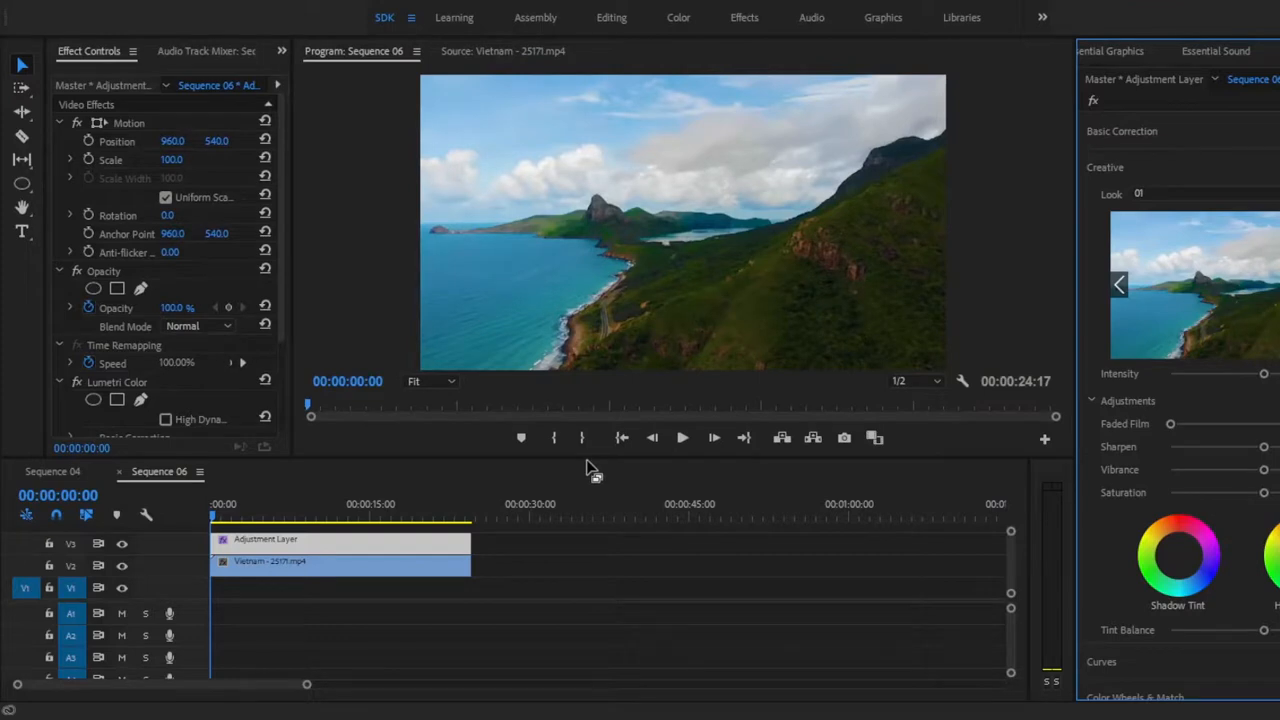
{"action": "left_click_drag", "start_coordinate": [590, 470], "coordinate": [590, 522]}
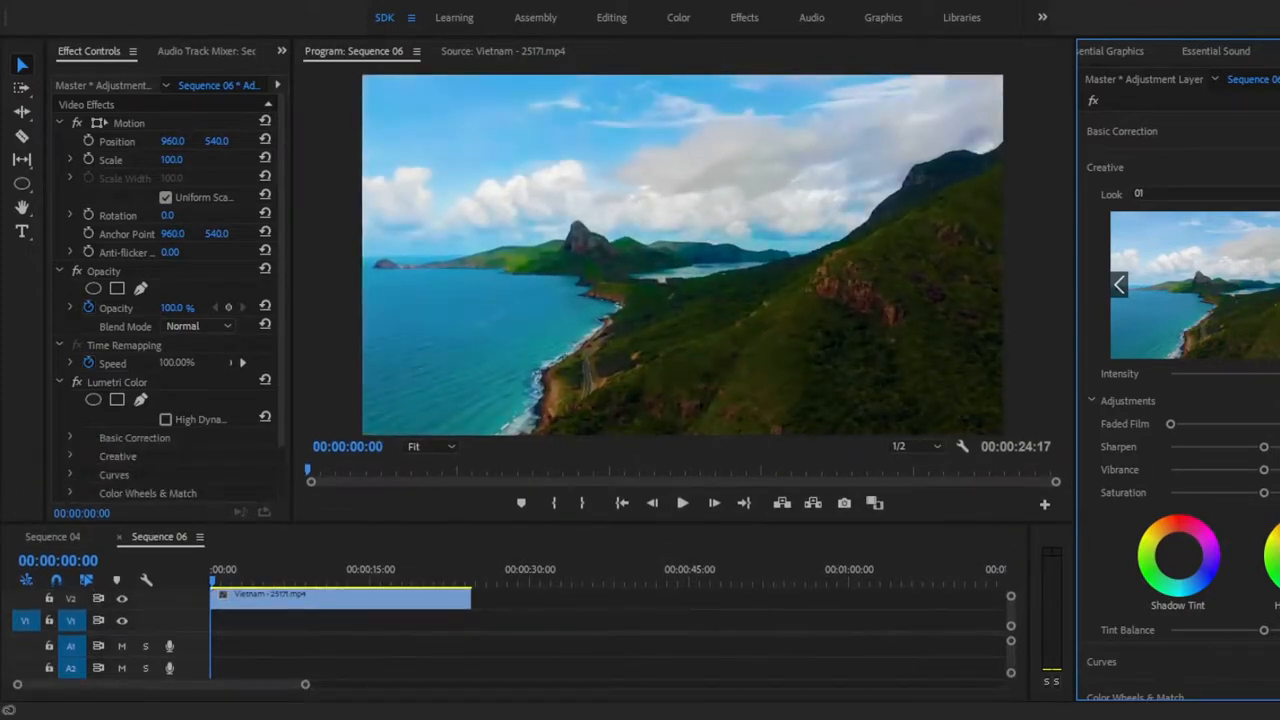
{"action": "mouse_move", "coordinate": [1279, 376]}
{"action": "left_mouse_down"}
{"action": "mouse_move", "coordinate": [1158, 378]}
{"action": "mouse_move", "coordinate": [1279, 378]}
{"action": "left_mouse_up"}
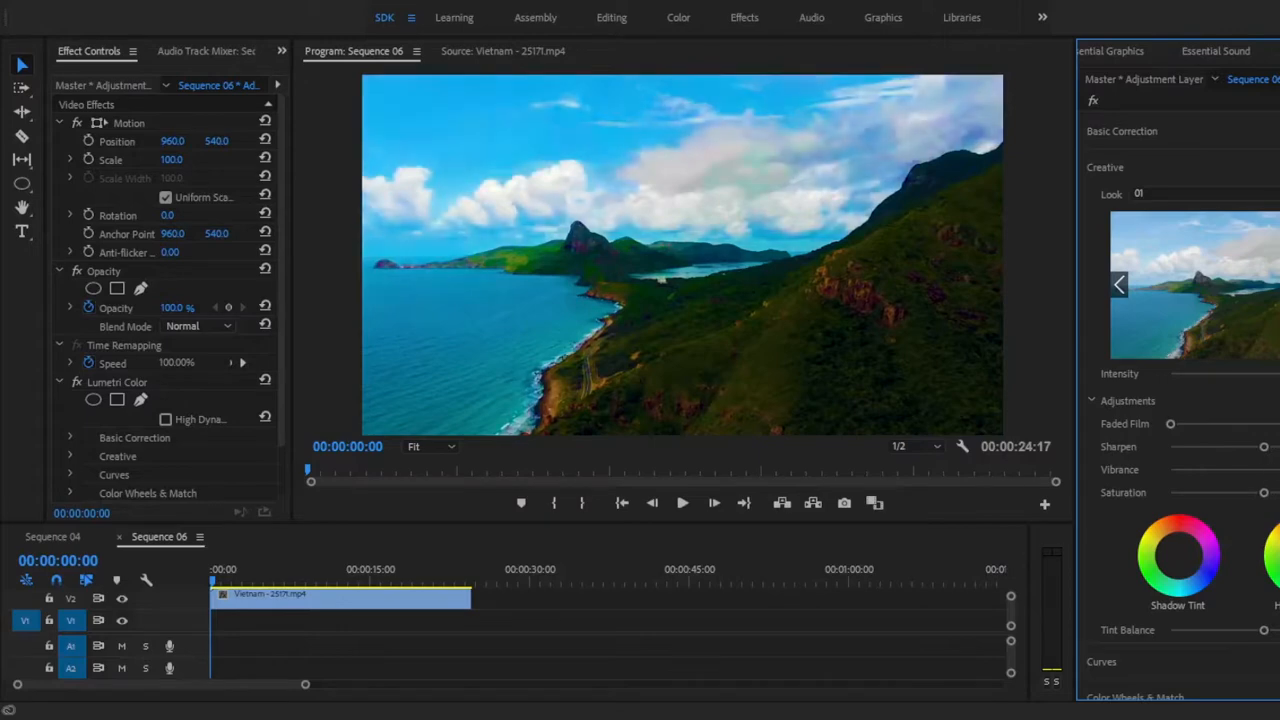
{"action": "mouse_move", "coordinate": [1279, 472]}
{"action": "left_mouse_down"}
{"action": "mouse_move", "coordinate": [1180, 474]}
{"action": "mouse_move", "coordinate": [1279, 474]}
{"action": "left_mouse_up"}
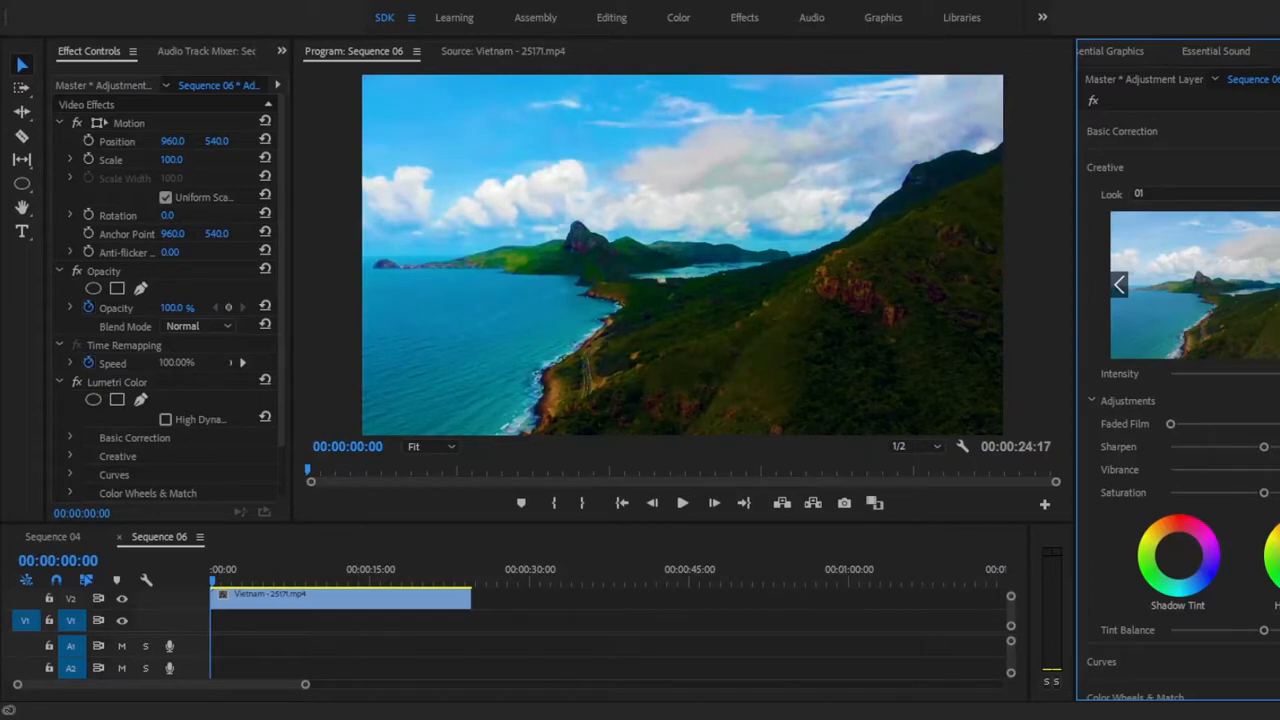
Shape the white RGB curve by lifting its shadows and lowering its midtones
{"action": "scroll", "coordinate": [1189, 512], "scroll_direction": "down", "scroll_amount": 10}
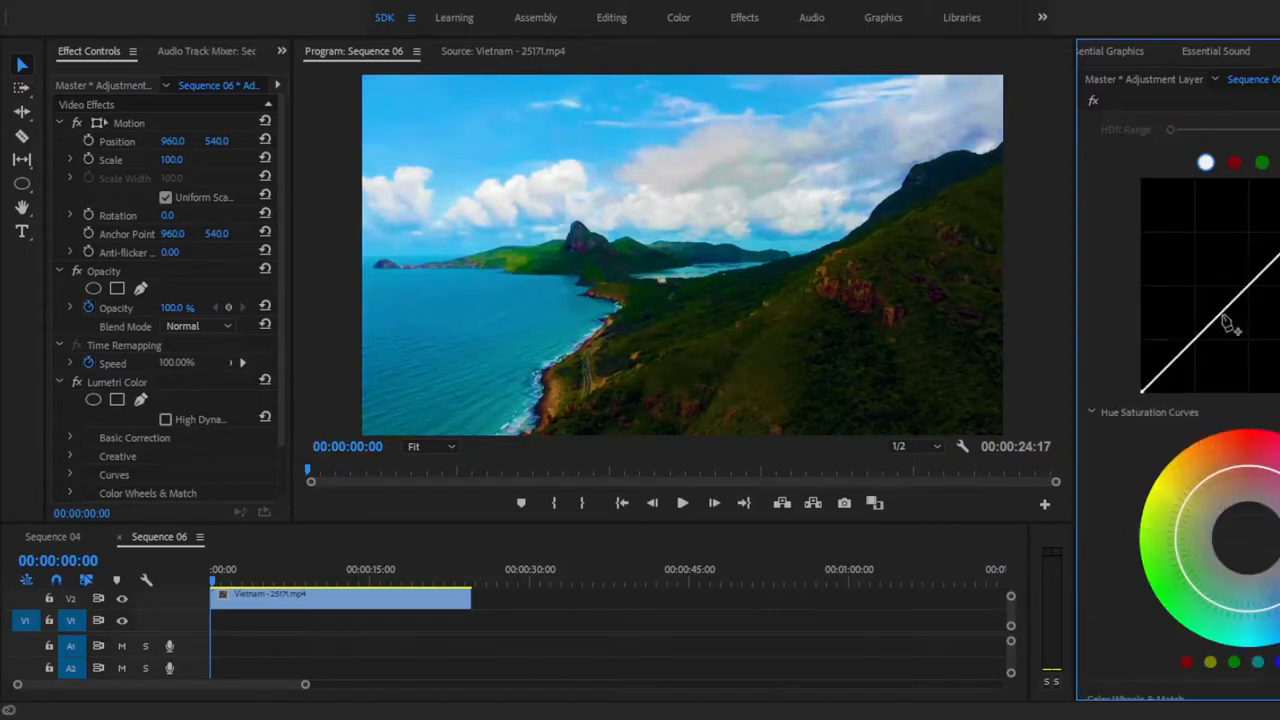
{"action": "left_click_drag", "start_coordinate": [1194, 341], "coordinate": [1195, 342]}
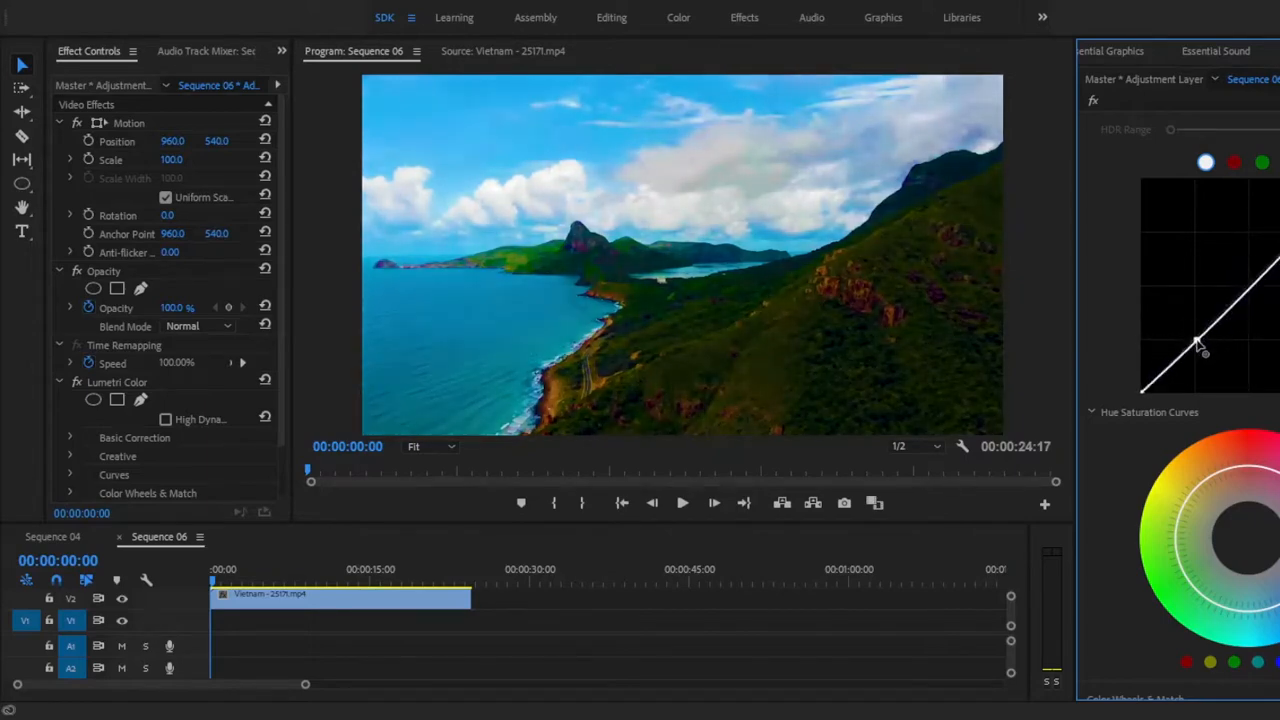
{"action": "left_click_drag", "start_coordinate": [1196, 342], "coordinate": [1194, 339]}
{"action": "left_click_drag", "start_coordinate": [1279, 250], "coordinate": [1252, 296]}
Lower the midtones of the red RGB curve and switch to the green curve
{"action": "left_click", "coordinate": [1236, 163]}
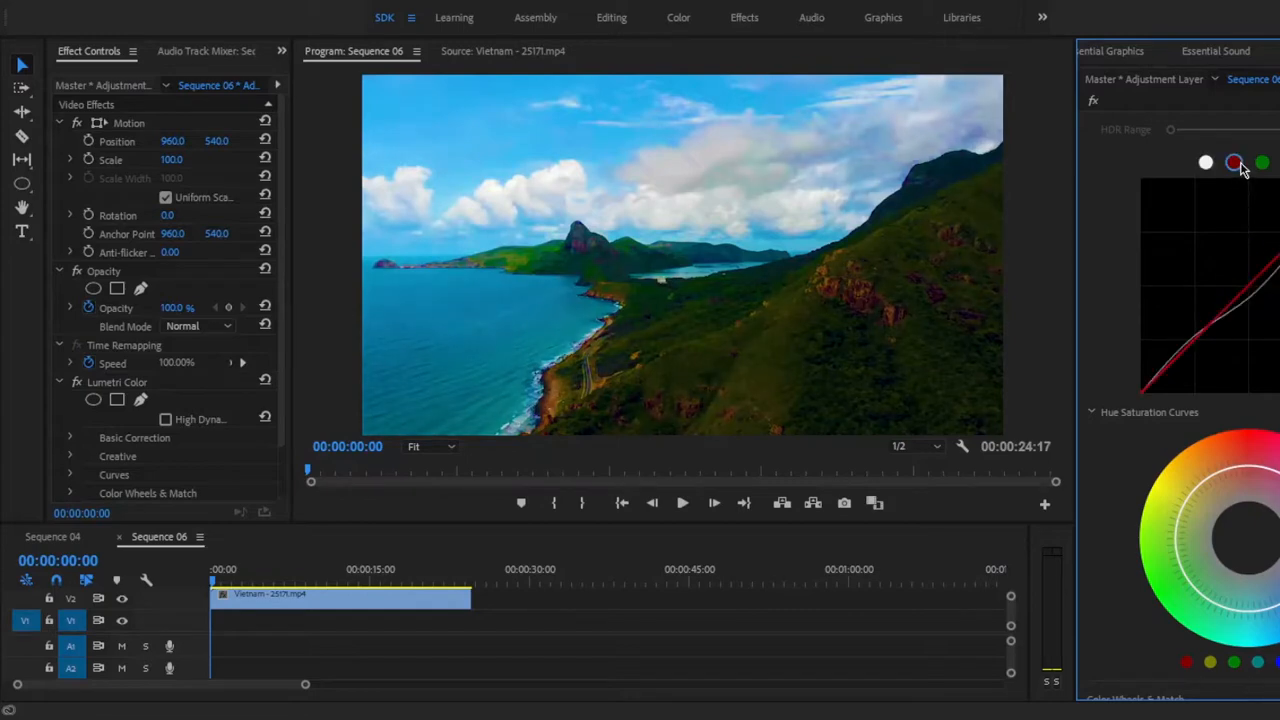
{"action": "left_click_drag", "start_coordinate": [1250, 284], "coordinate": [1250, 298]}
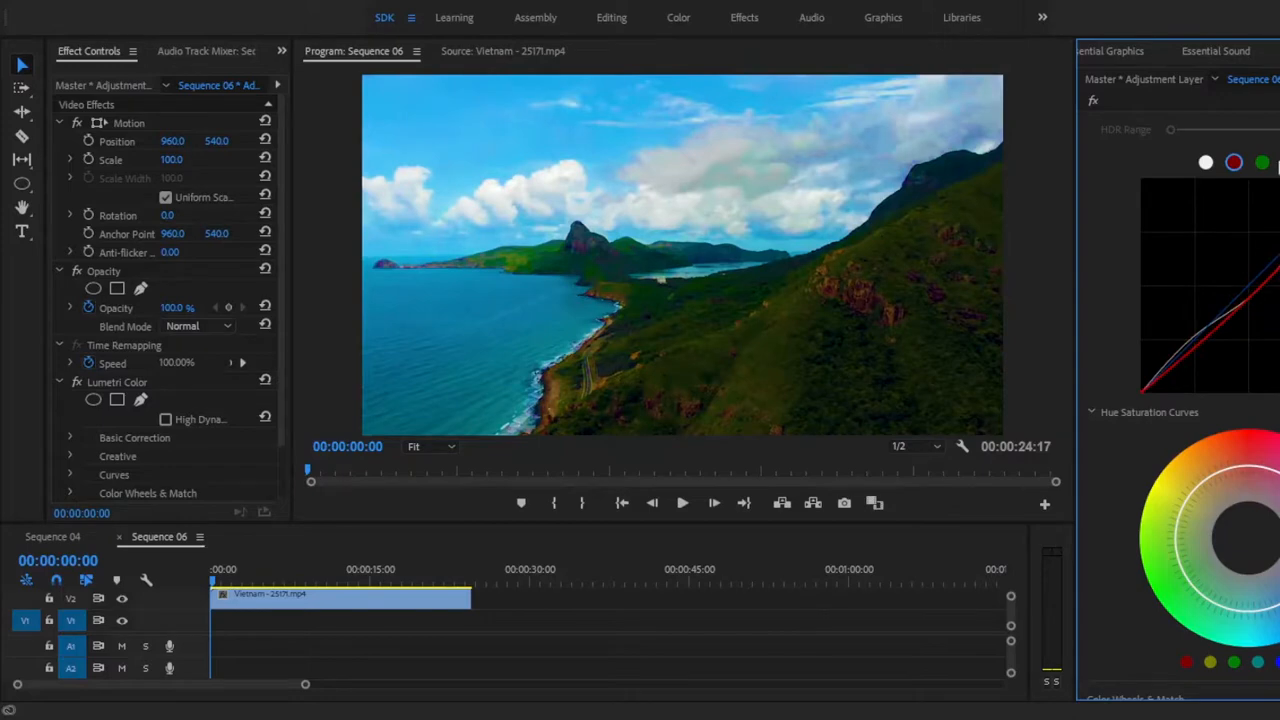
{"action": "left_click", "coordinate": [1265, 166]}
Darken the edges of the image by lowering the vignette Amount
{"action": "scroll", "coordinate": [1203, 567], "scroll_direction": "down", "scroll_amount": 3}
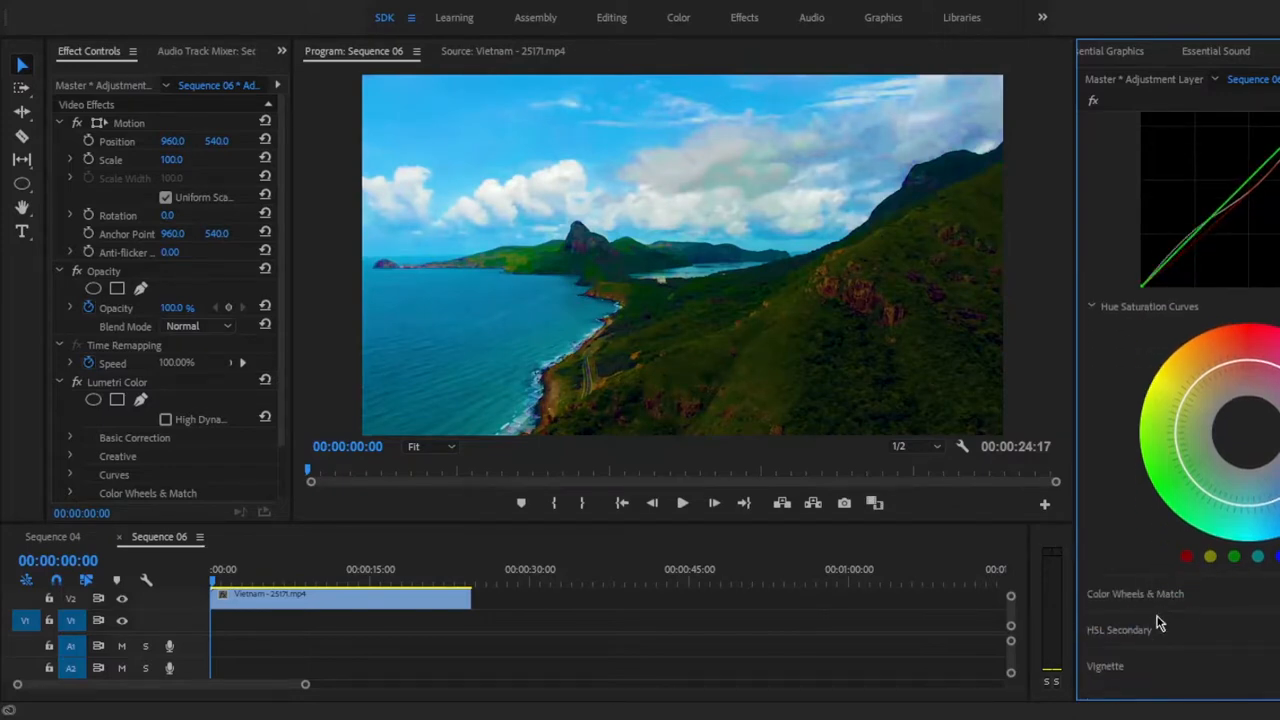
{"action": "left_click", "coordinate": [1134, 672]}
{"action": "left_click_drag", "start_coordinate": [1265, 347], "coordinate": [1190, 347]}
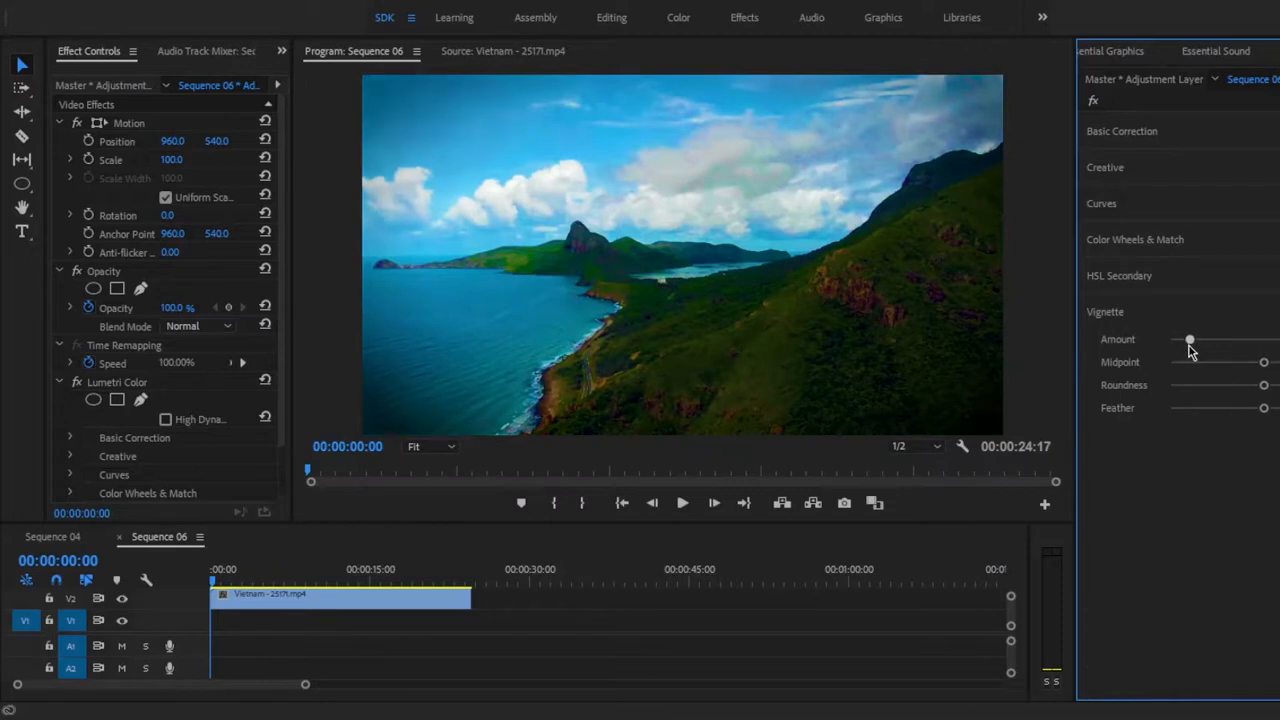
Return to the RGB curves and slightly readjust the midtones of the red curve
{"action": "left_click", "coordinate": [1140, 172]}
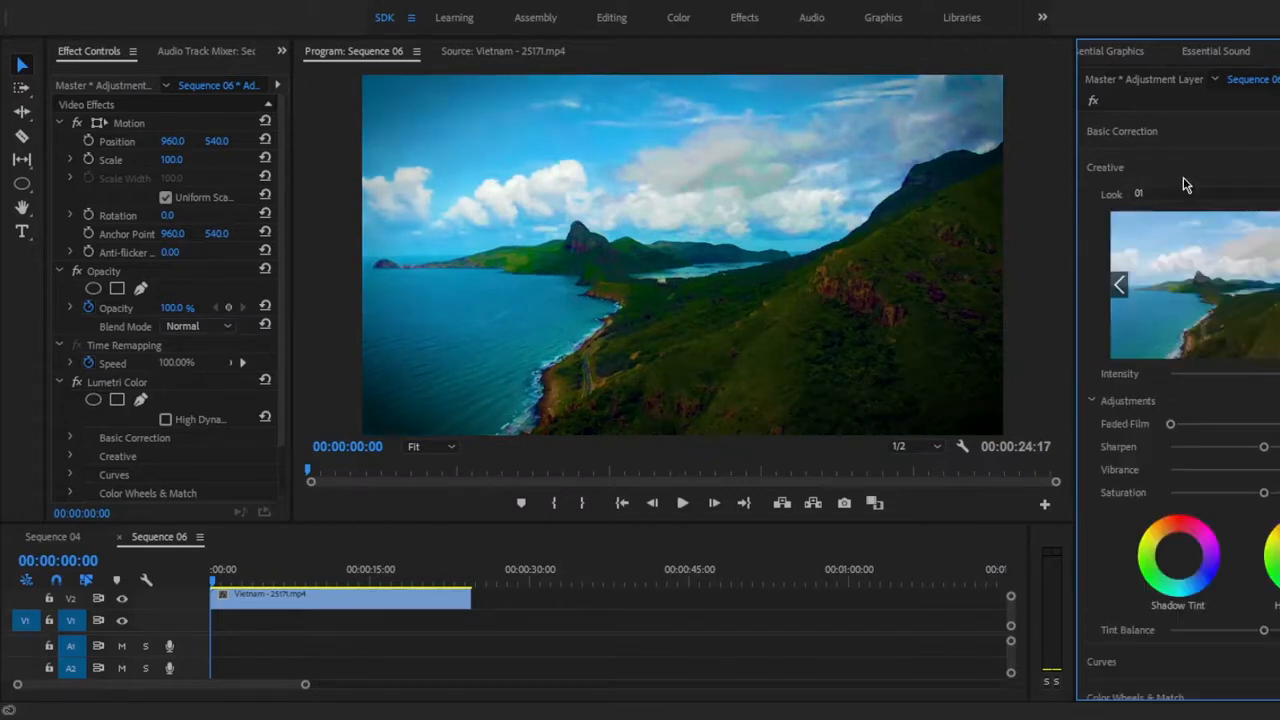
{"action": "scroll", "coordinate": [1228, 290], "scroll_direction": "down", "scroll_amount": 2}
{"action": "left_click", "coordinate": [1120, 586]}
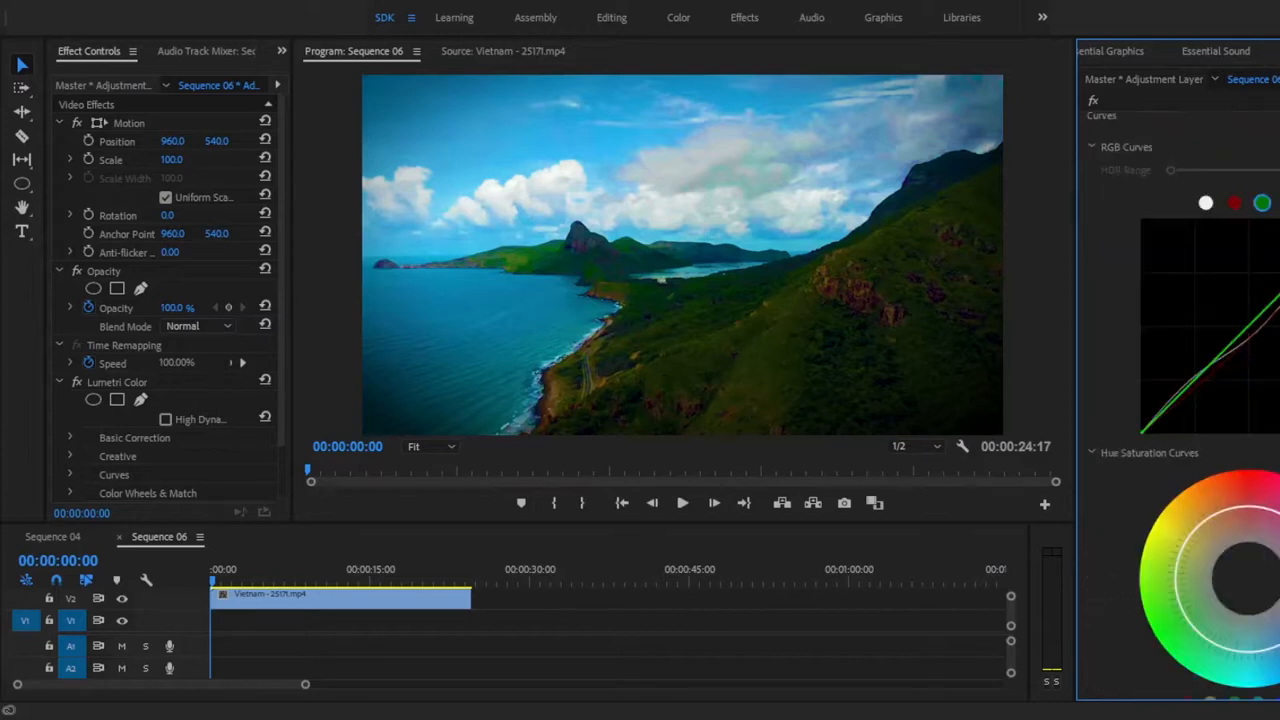
{"action": "left_click", "coordinate": [1234, 205]}
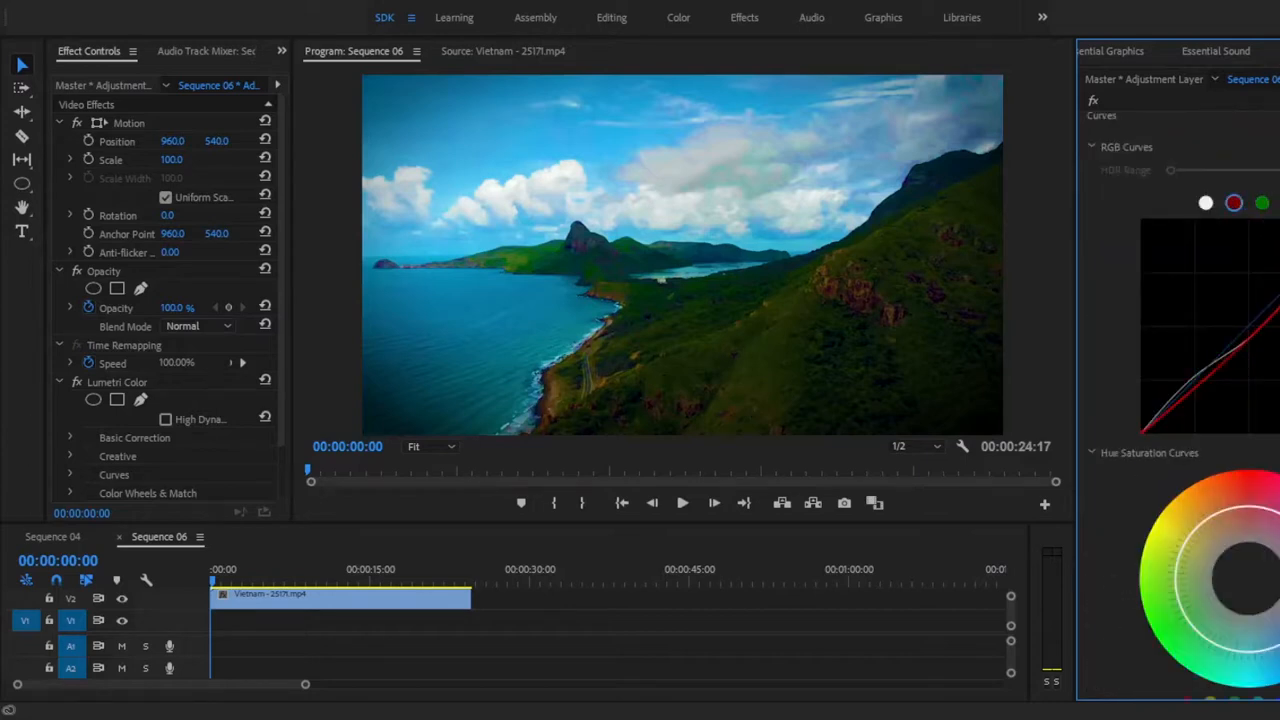
{"action": "mouse_move", "coordinate": [1256, 332]}
{"action": "left_mouse_down"}
{"action": "mouse_move", "coordinate": [1254, 318]}
{"action": "mouse_move", "coordinate": [1259, 358]}
{"action": "mouse_move", "coordinate": [1257, 322]}
{"action": "left_mouse_up"}
Set the vignette Amount to its minimum, reduce Midpoint and Feather, and increase Roundness
{"action": "scroll", "coordinate": [1191, 177], "scroll_direction": "down", "scroll_amount": 3}
{"action": "scroll", "coordinate": [1130, 650], "scroll_direction": "down", "scroll_amount": 2}
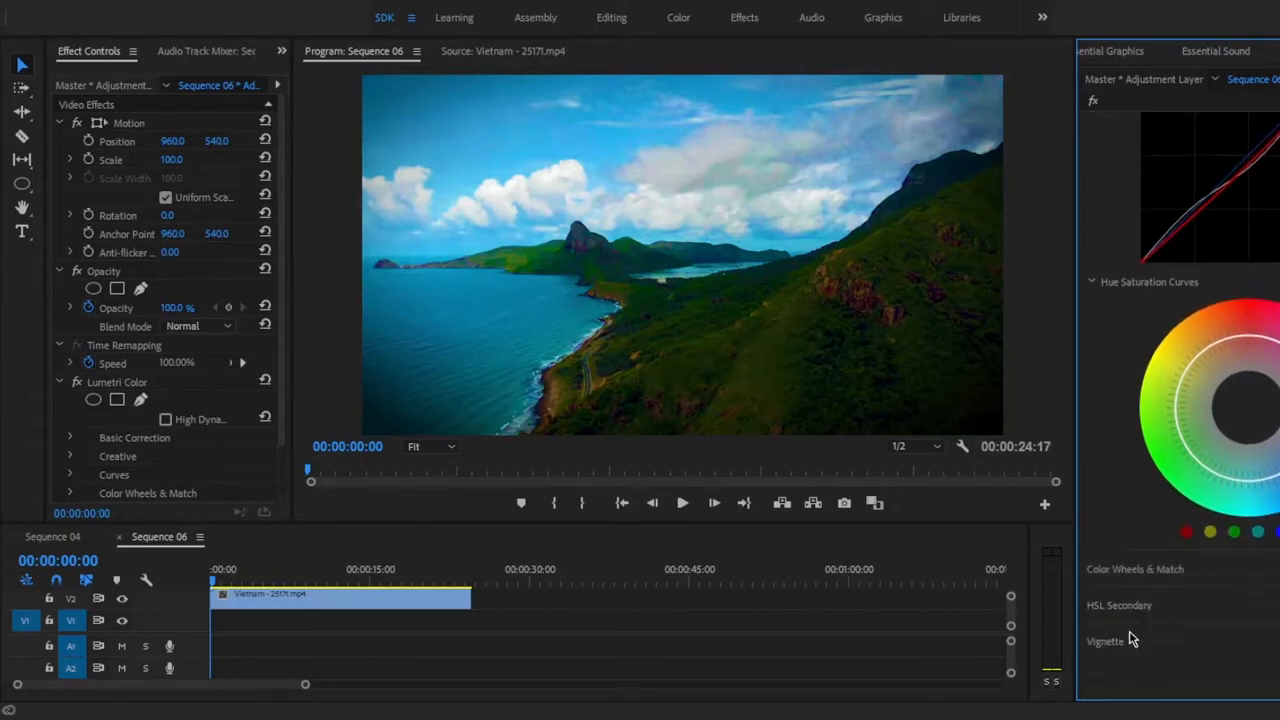
{"action": "left_click", "coordinate": [1128, 648]}
{"action": "left_click_drag", "start_coordinate": [1188, 339], "coordinate": [1154, 341]}
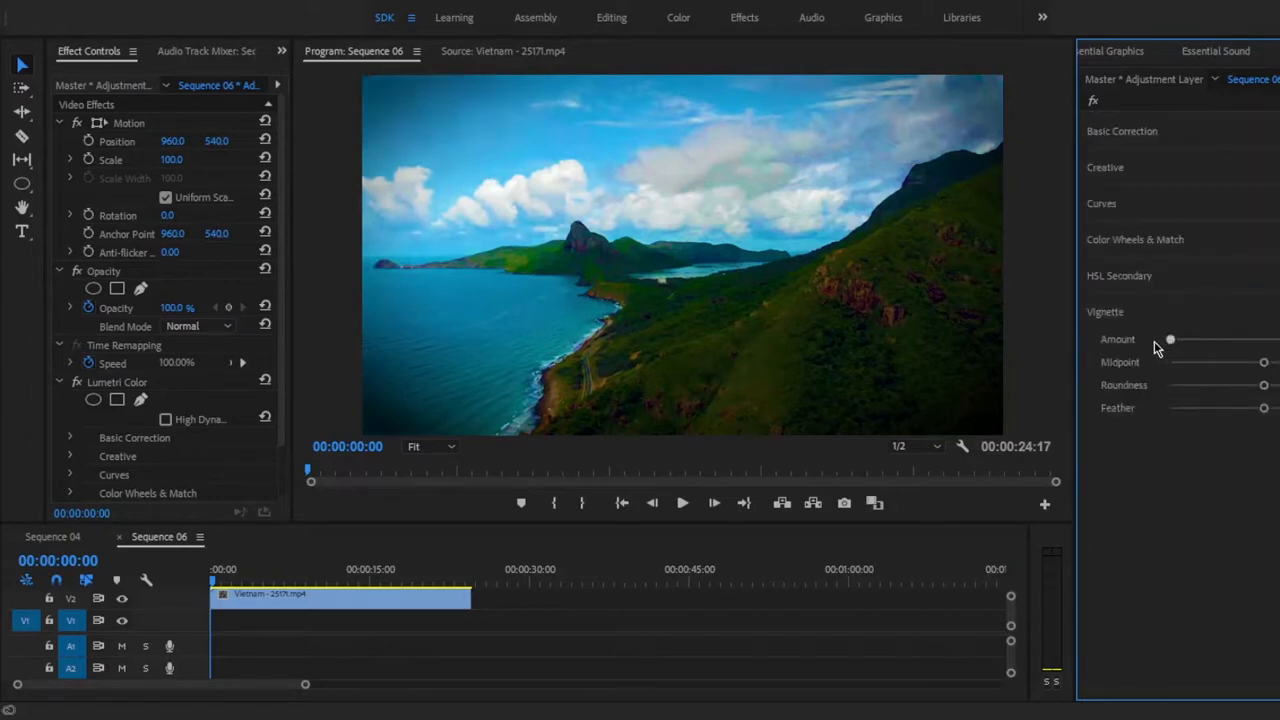
{"action": "left_click_drag", "start_coordinate": [1263, 366], "coordinate": [1245, 403]}
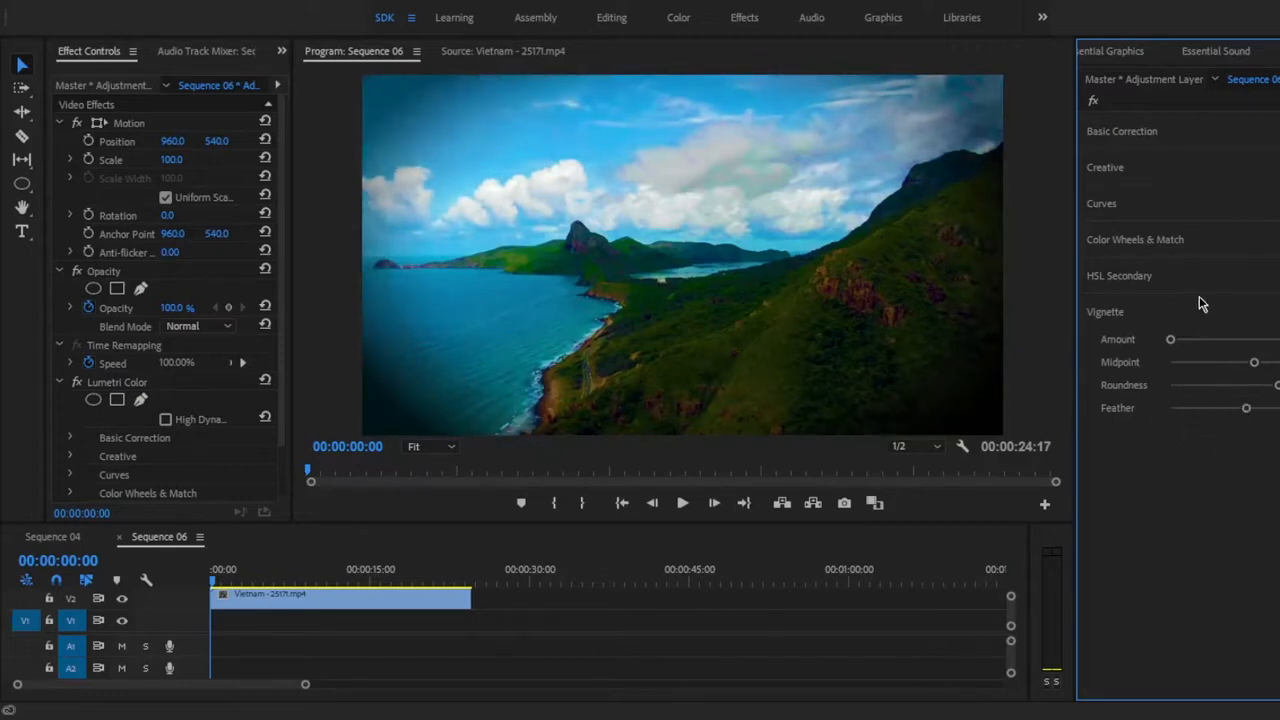
Toggle the visibility of track V3 to compare the clip with and without the color grade
{"action": "left_click", "coordinate": [1257, 81]}
{"action": "scroll", "coordinate": [1146, 340], "scroll_direction": "down", "scroll_amount": 5}
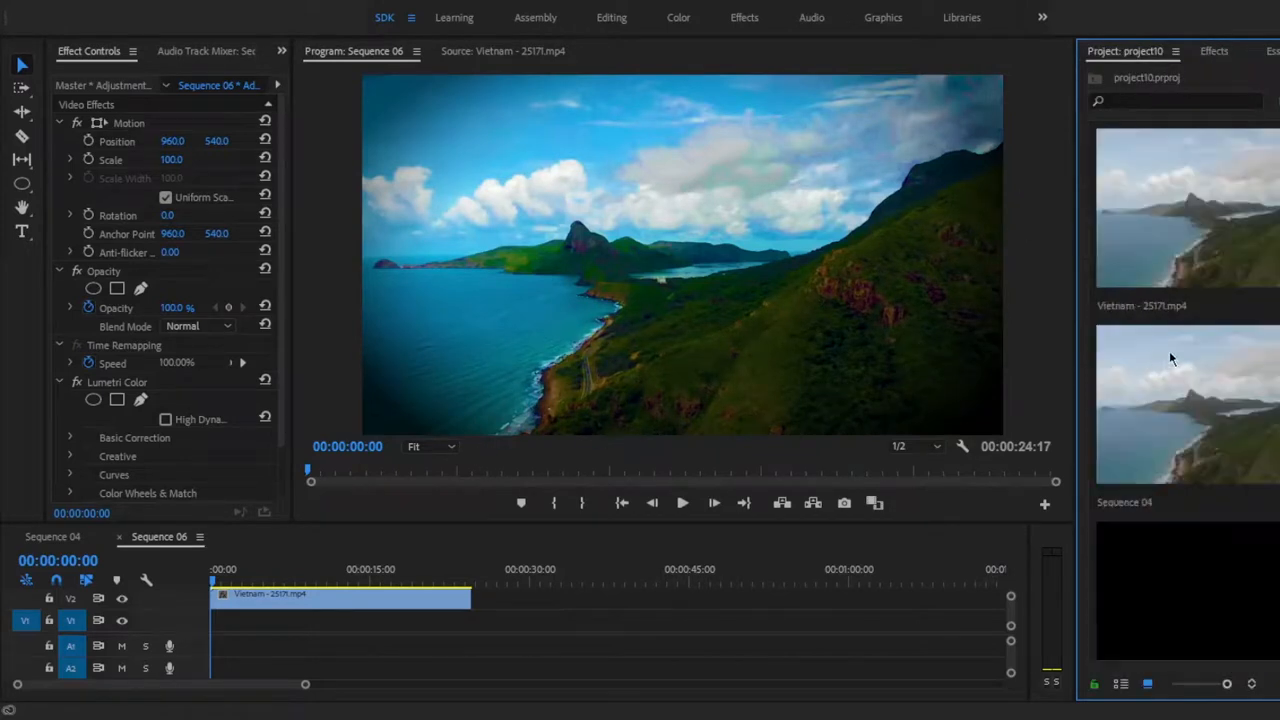
{"action": "scroll", "coordinate": [1169, 358], "scroll_direction": "down", "scroll_amount": 4}
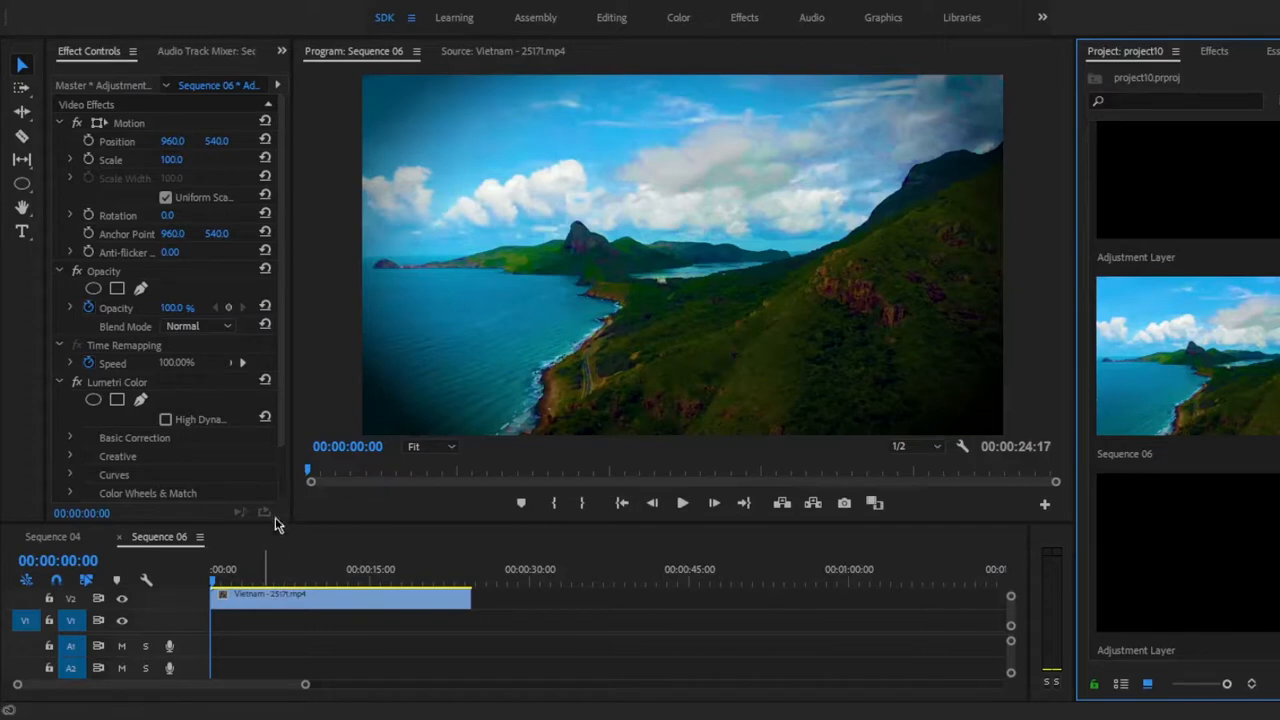
{"action": "left_click_drag", "start_coordinate": [289, 522], "coordinate": [305, 416]}
{"action": "left_click", "coordinate": [121, 524]}
{"action": "left_click", "coordinate": [121, 524]}
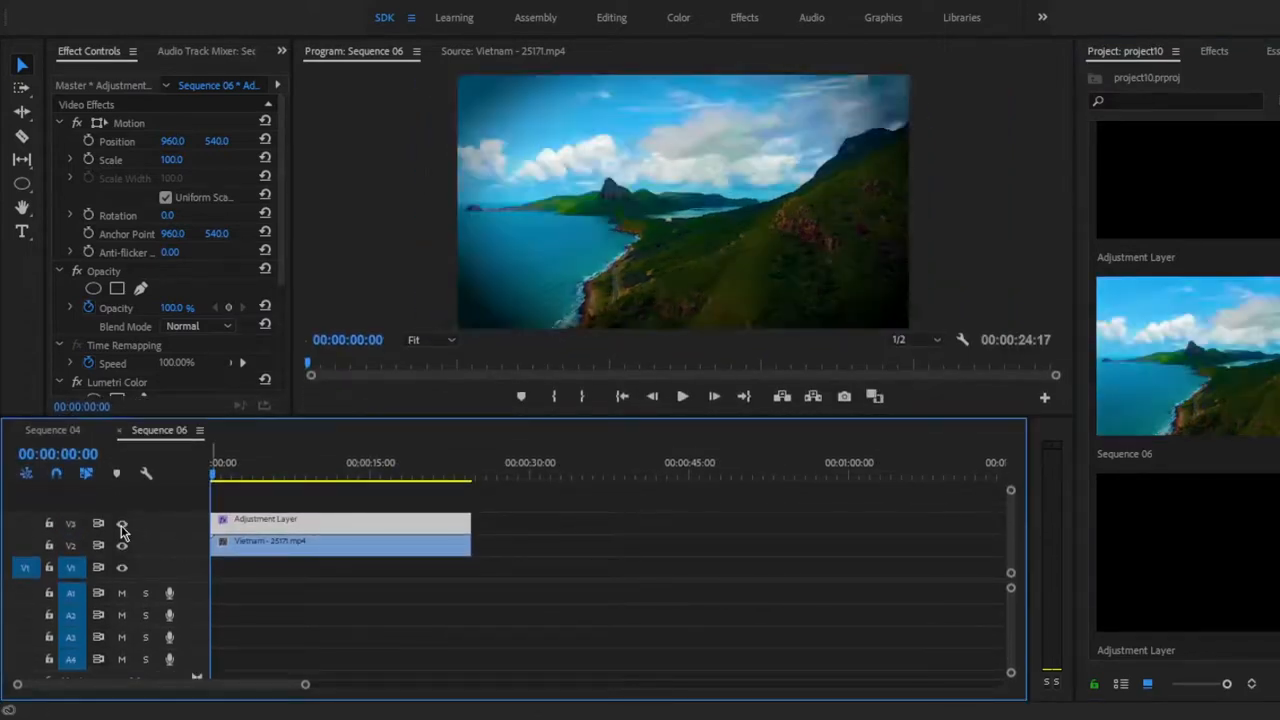
{"action": "left_click", "coordinate": [121, 524]}
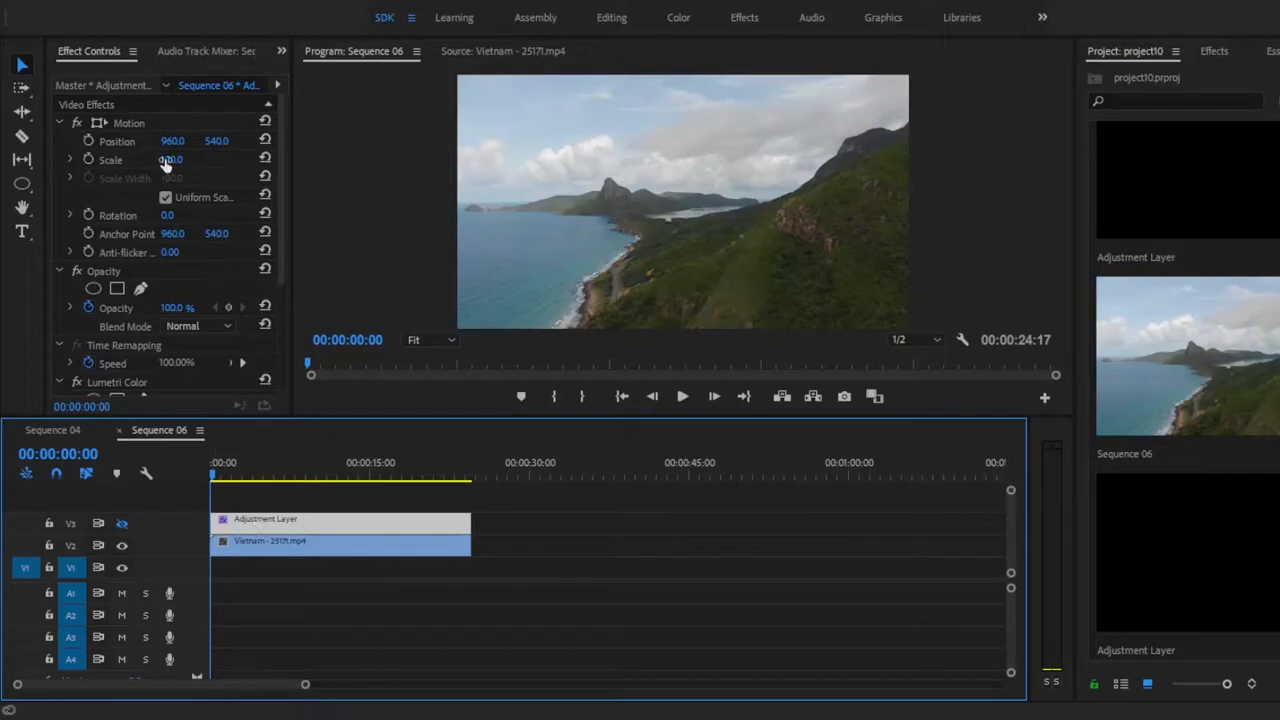
Show track V3 and keyframe the adjustment layer's Position from -968, 540 at the start to the default 960, 540 at 00:00:15:15
{"action": "left_click_drag", "start_coordinate": [294, 176], "coordinate": [445, 186]}
{"action": "left_click_drag", "start_coordinate": [208, 141], "coordinate": [178, 141]}
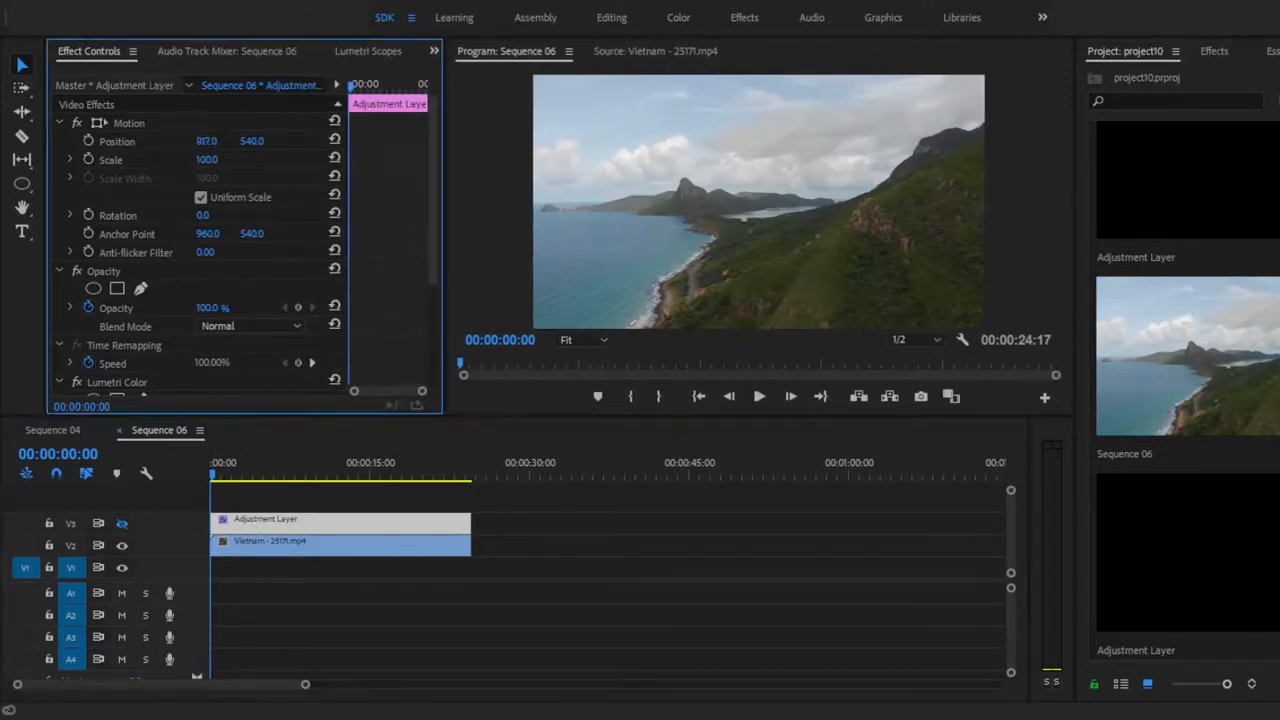
{"action": "left_click", "coordinate": [122, 523]}
{"action": "left_click_drag", "start_coordinate": [211, 141], "coordinate": [66, 141]}
{"action": "left_click", "coordinate": [88, 142]}
{"action": "left_click", "coordinate": [377, 472]}
{"action": "left_click", "coordinate": [335, 140]}
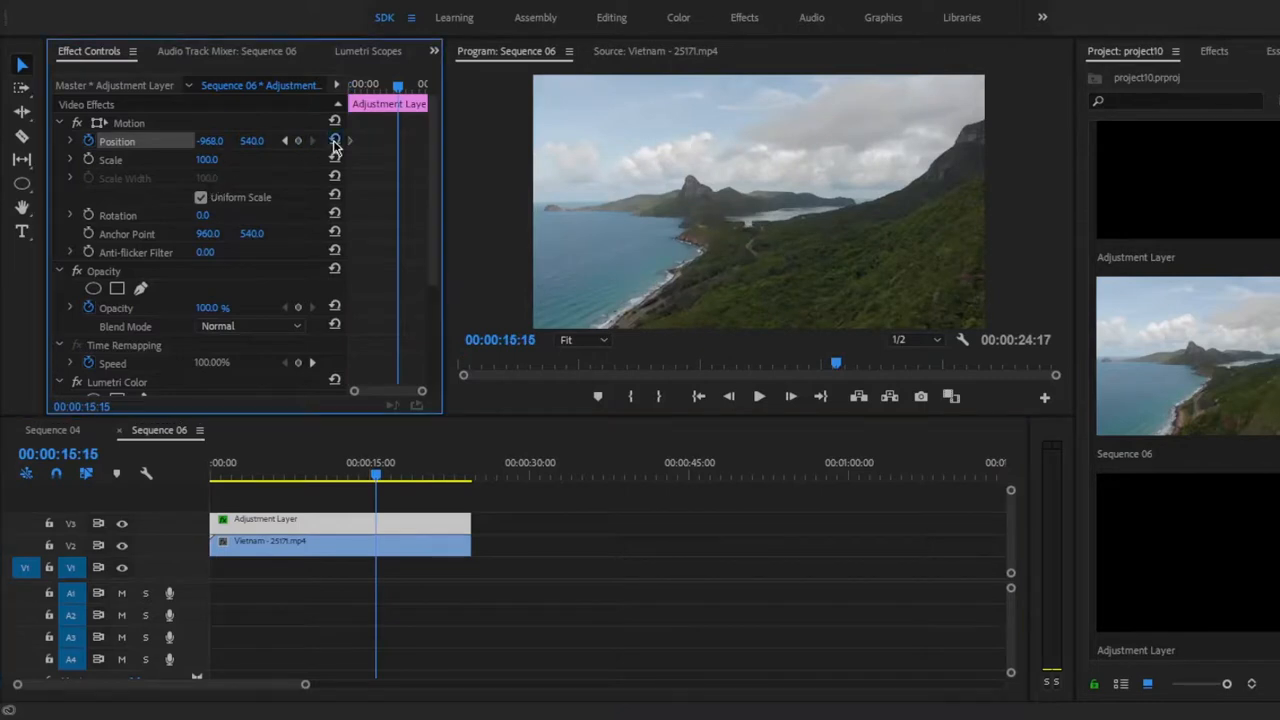
Play and scrub through the sequence from the start to preview the color grade wiping across the clip
{"action": "left_click_drag", "start_coordinate": [371, 471], "coordinate": [106, 482]}
{"action": "key", "text": "space"}
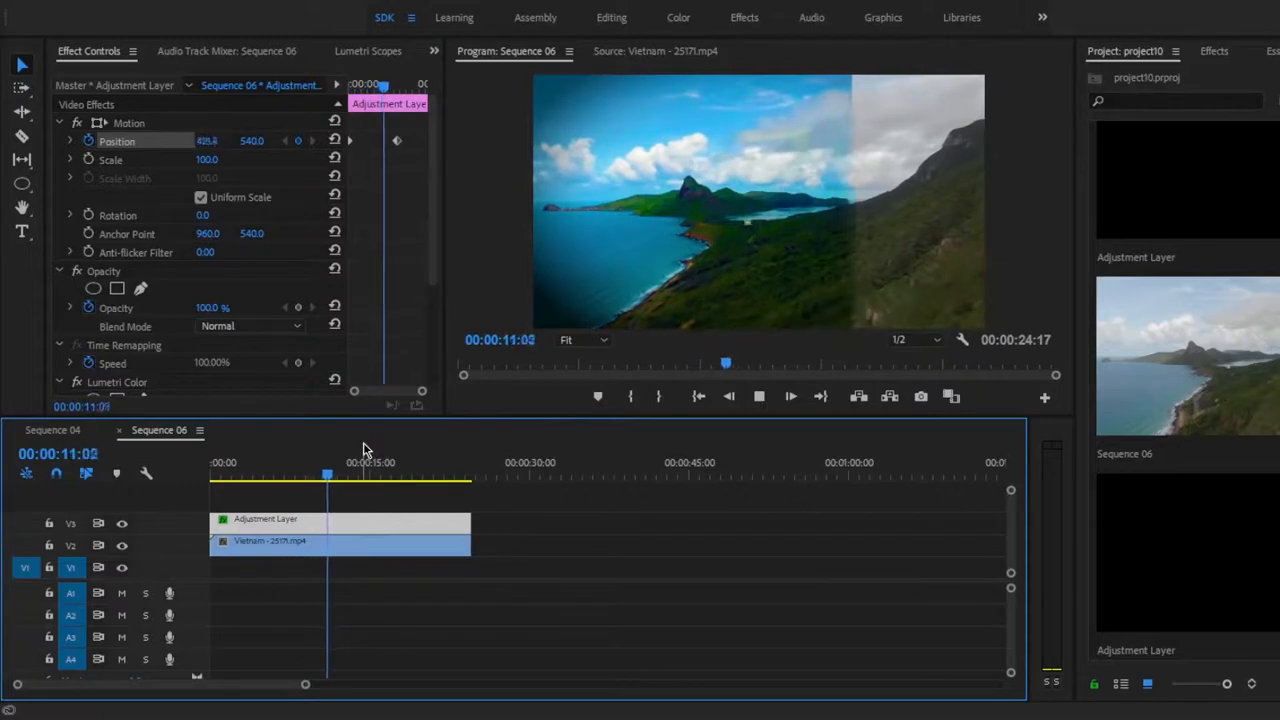
{"action": "left_click_drag", "start_coordinate": [366, 464], "coordinate": [467, 451]}
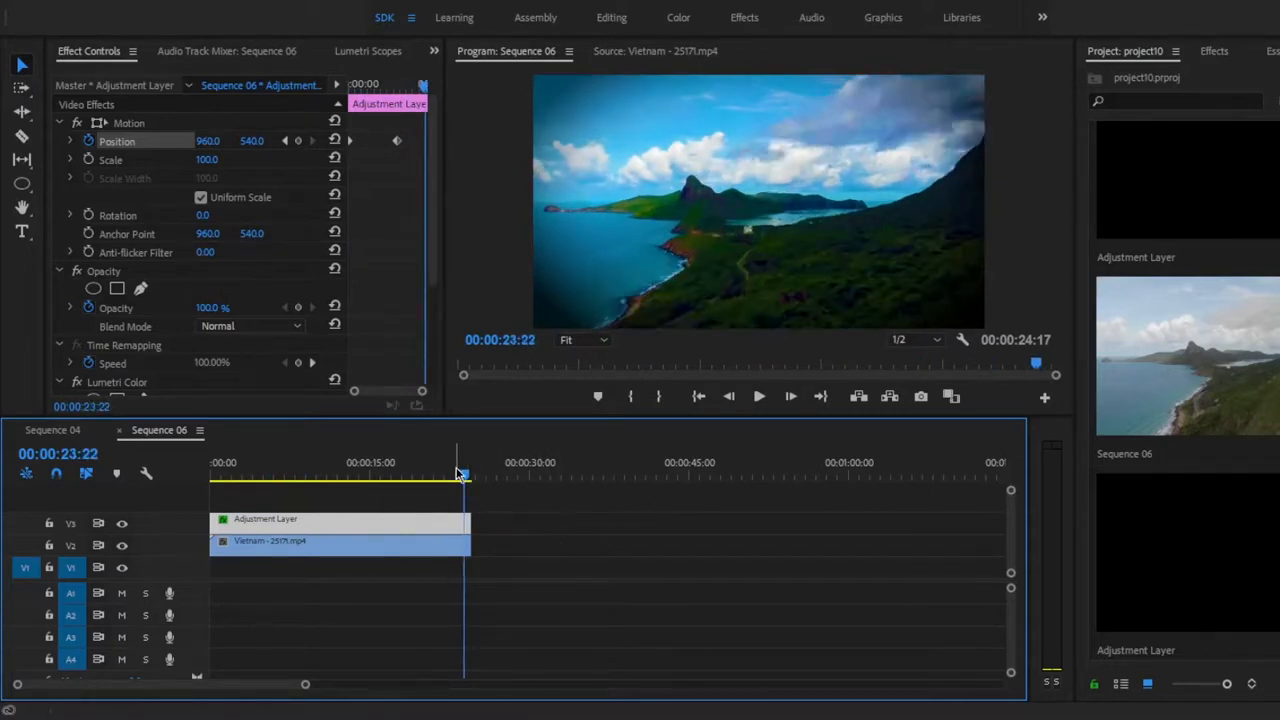
{"action": "left_click_drag", "start_coordinate": [464, 475], "coordinate": [469, 479]}
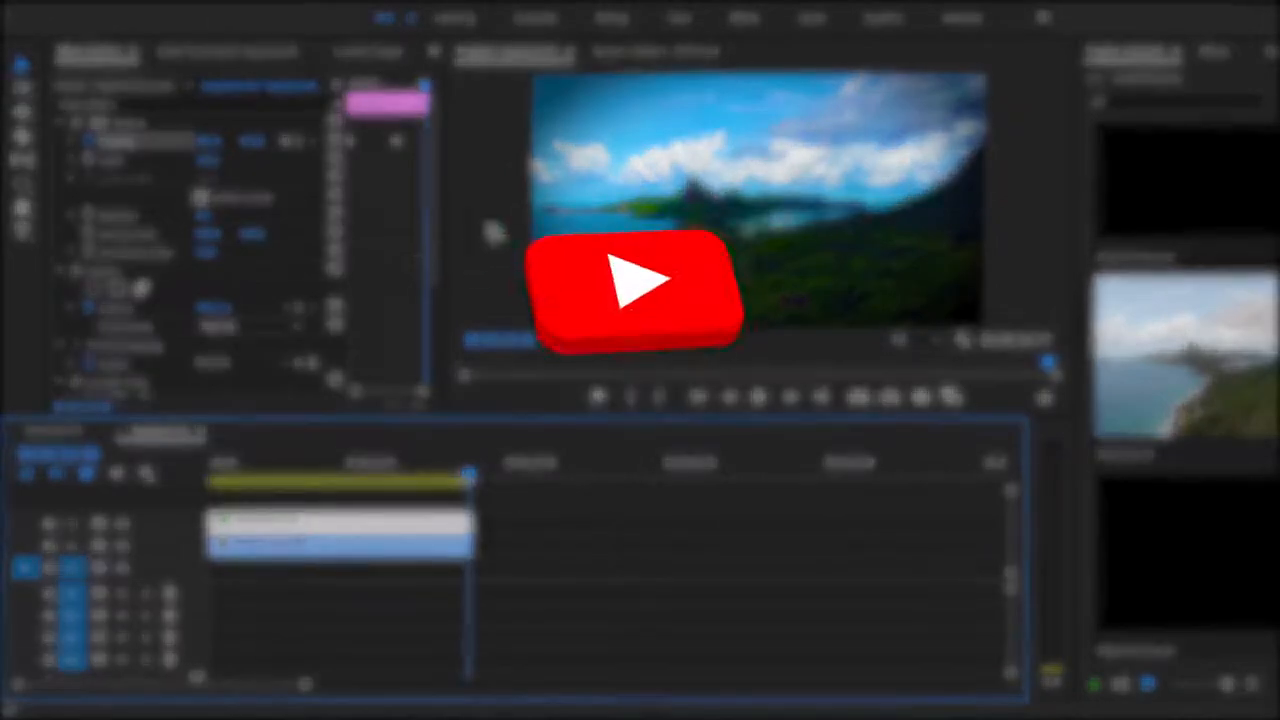